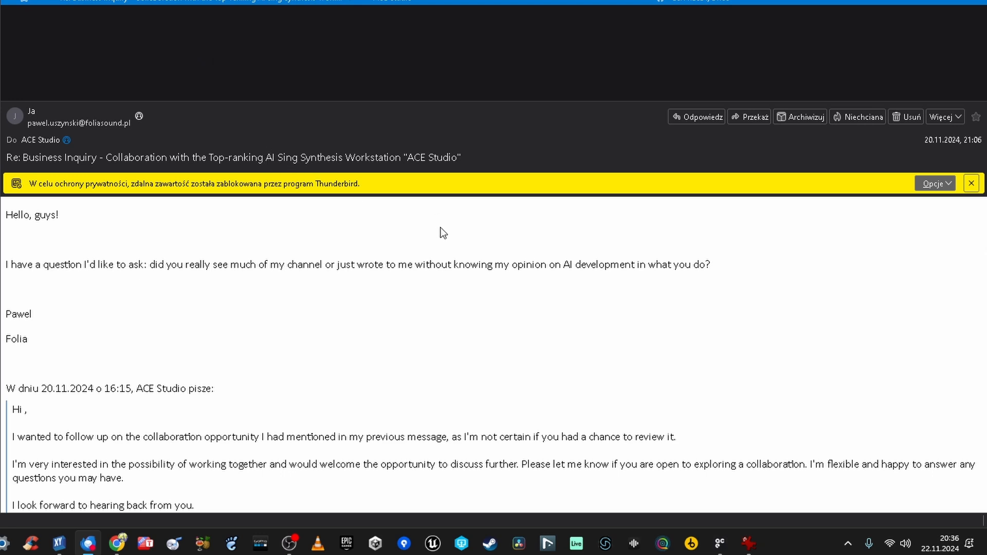
- Read the ACE Studio business inquiry e-mail about a collaboration and check the related message in the mail list
{"action": "key", "text": "ctrl+Tab"}
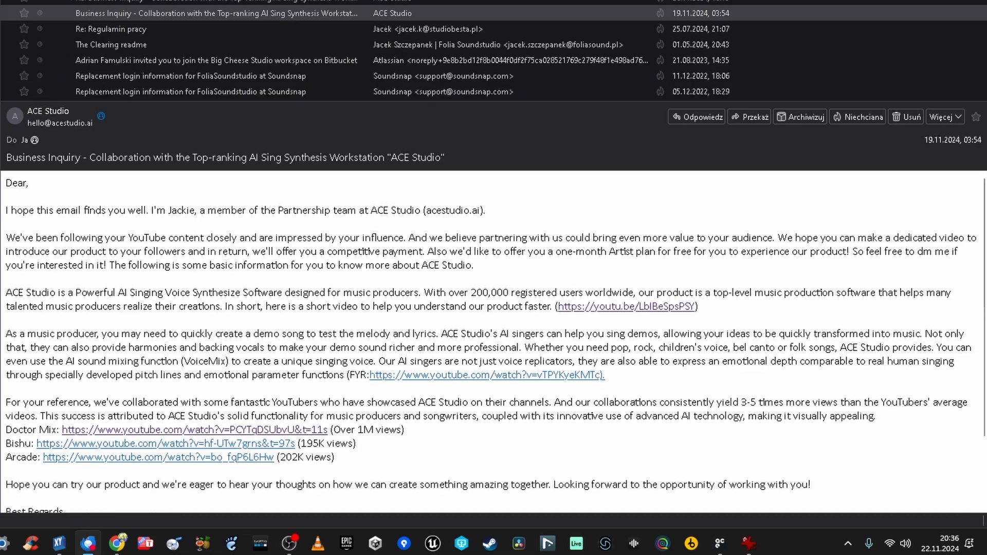
{"action": "left_click", "coordinate": [247, 3]}
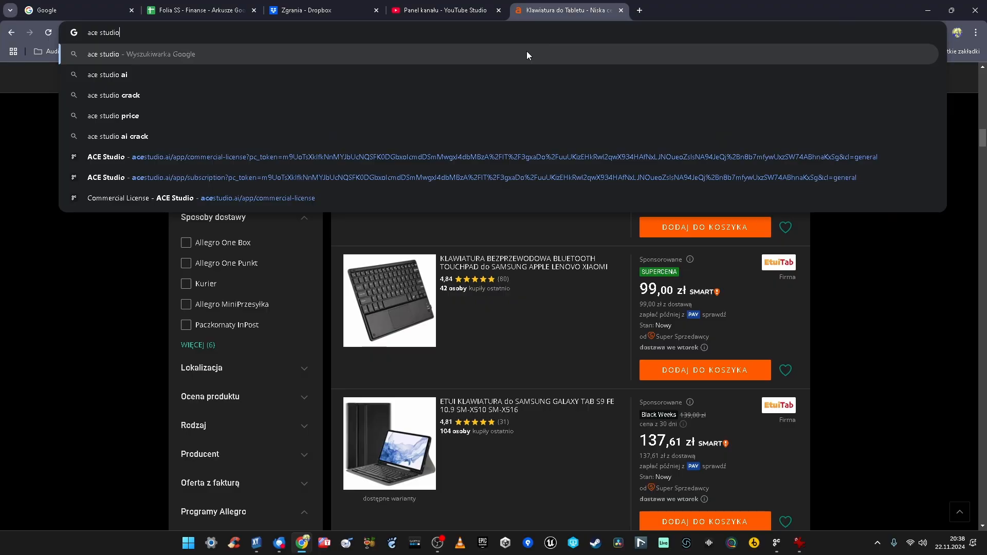
- Switch to Chrome, search Google for "ace studio" and open the sponsored acestudio.ai result
{"action": "key", "text": "Return"}
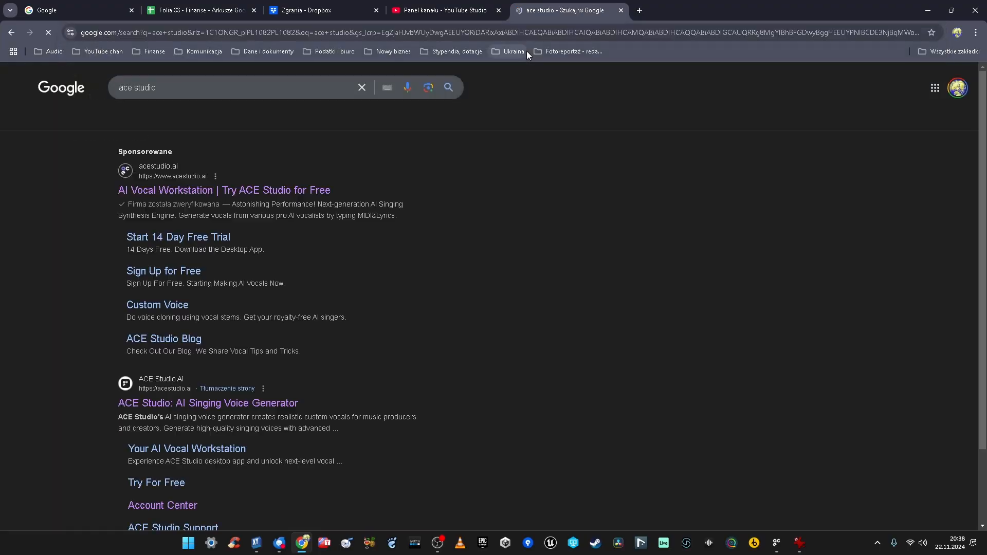
{"action": "left_click", "coordinate": [222, 190]}
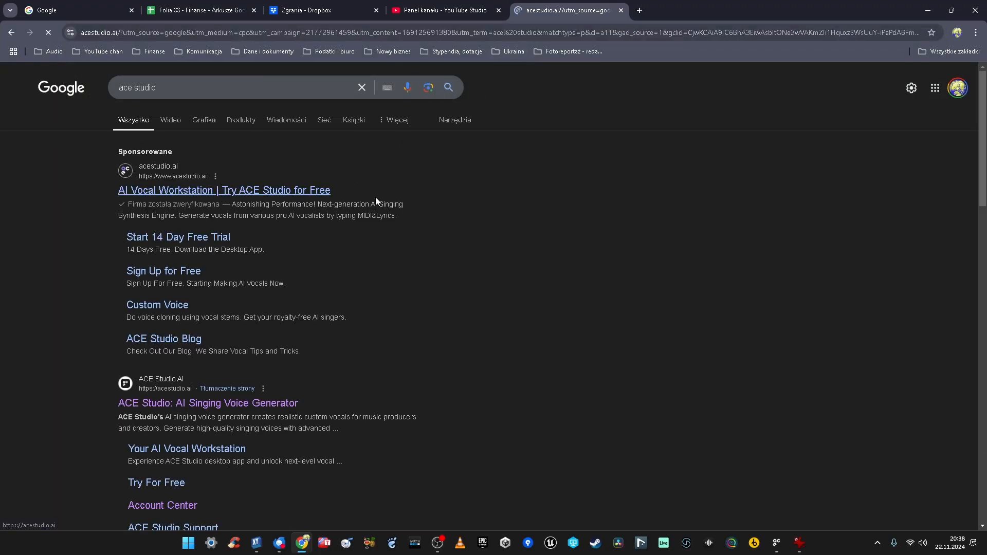
- Look through the MIDI to VOCAL, Custom Voice, AI Choir and Edit Vocal from Suno demos on the ACE Studio home page
{"action": "scroll", "coordinate": [586, 250], "scroll_direction": "down", "scroll_amount": 2}
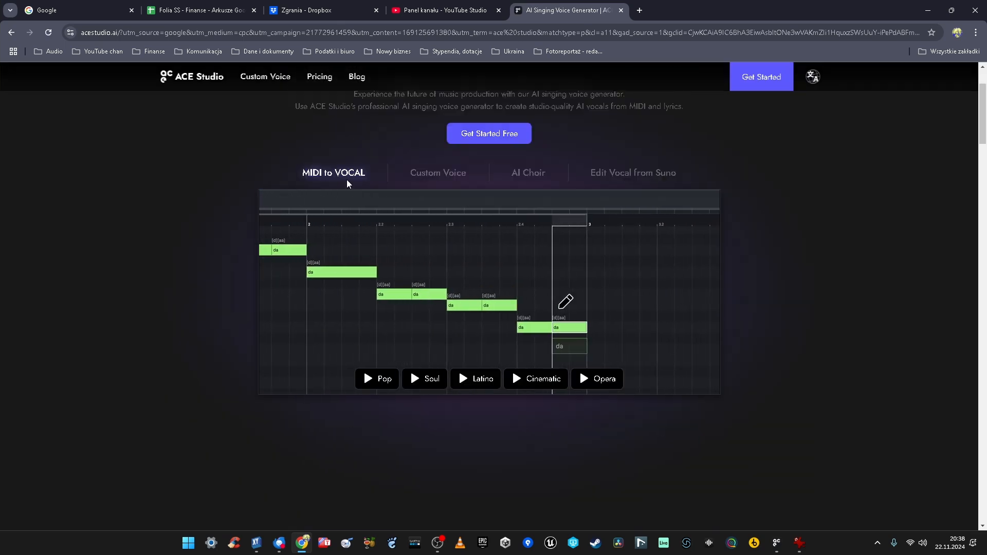
{"action": "scroll", "coordinate": [360, 180], "scroll_direction": "down", "scroll_amount": 1}
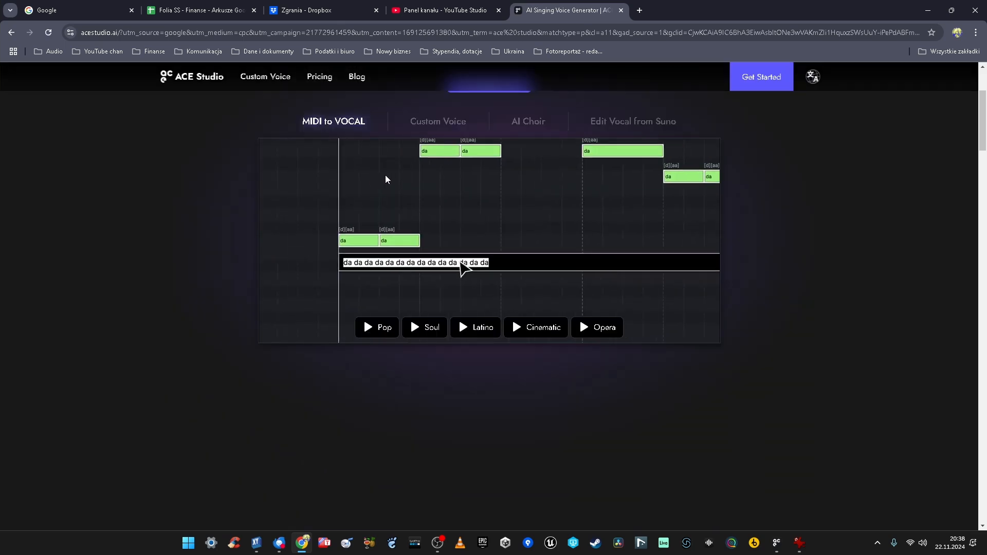
{"action": "left_click", "coordinate": [434, 123]}
{"action": "left_click", "coordinate": [349, 121]}
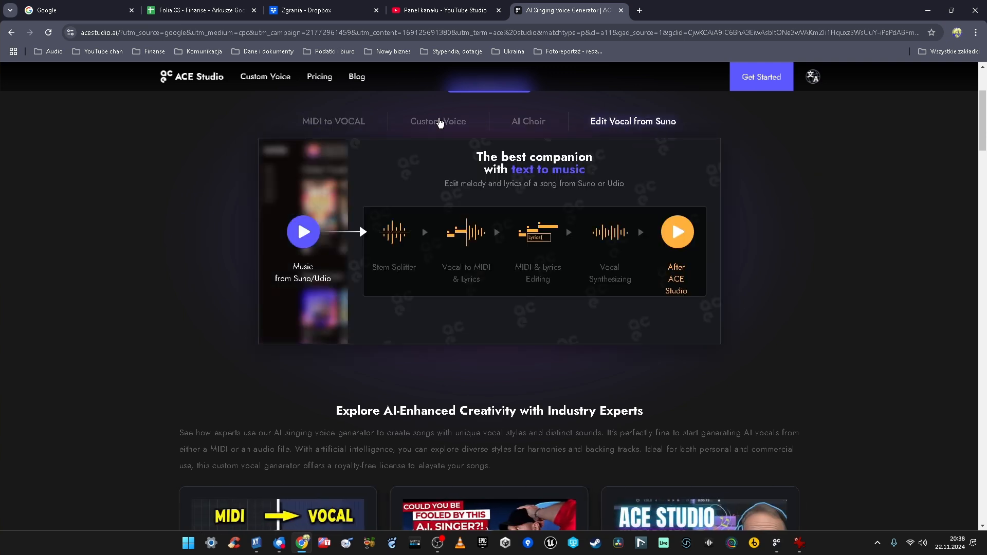
{"action": "left_click", "coordinate": [360, 120]}
{"action": "left_click", "coordinate": [436, 123]}
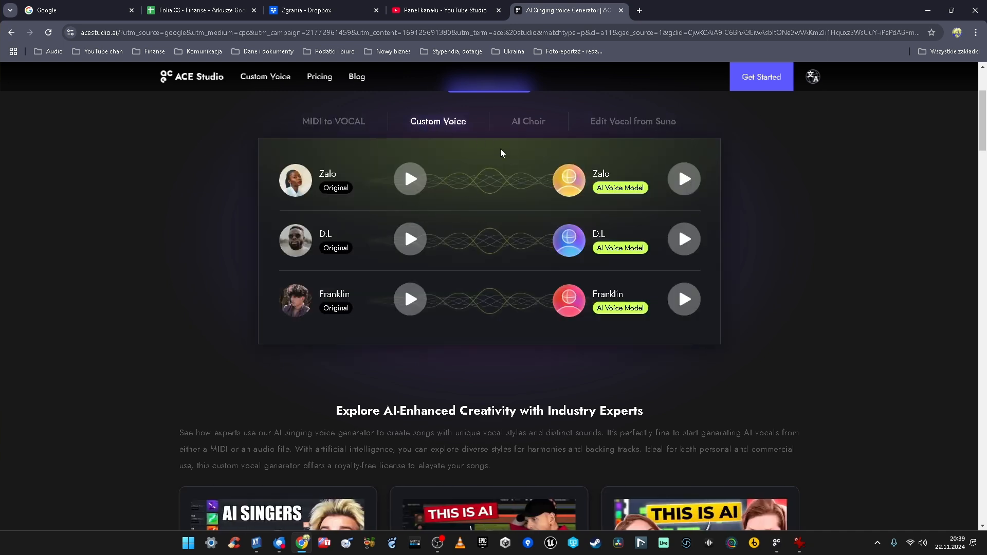
{"action": "left_click", "coordinate": [520, 126]}
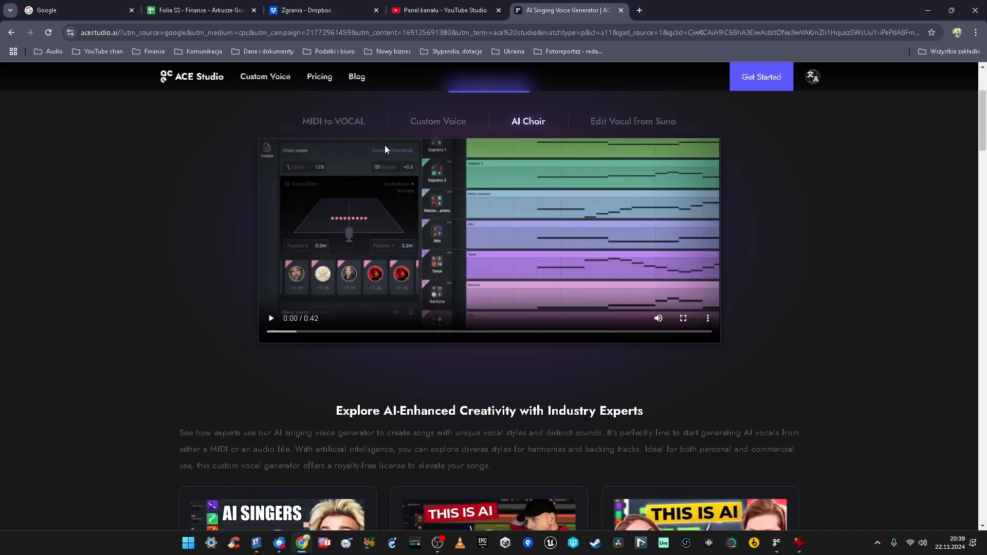
{"action": "left_click", "coordinate": [349, 125]}
- Browse all four pages of expert videos under "Explore AI-Enhanced Creativity with Industry Experts"
{"action": "scroll", "coordinate": [238, 219], "scroll_direction": "down", "scroll_amount": 4}
{"action": "left_click", "coordinate": [496, 475]}
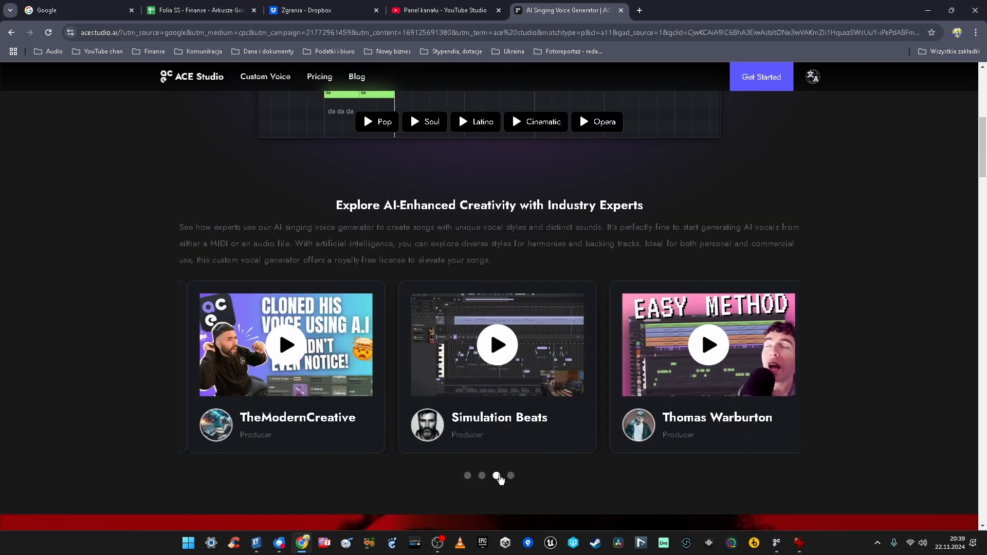
{"action": "left_click", "coordinate": [483, 476]}
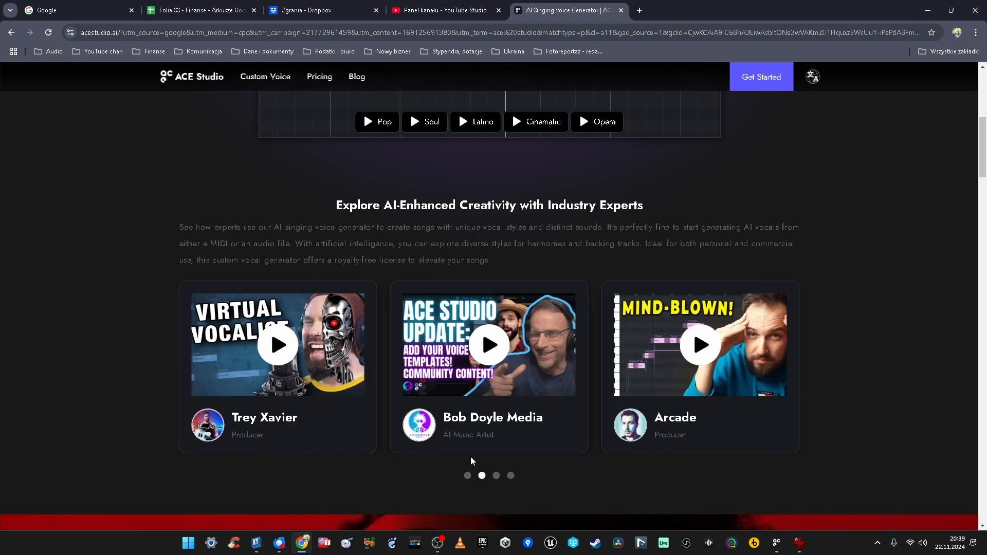
{"action": "left_click", "coordinate": [468, 476]}
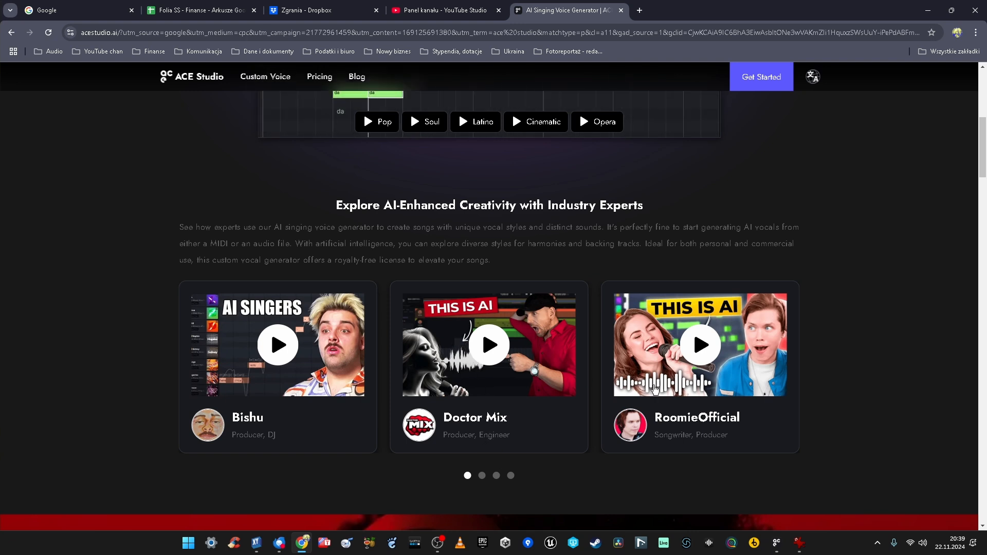
{"action": "left_click", "coordinate": [482, 476]}
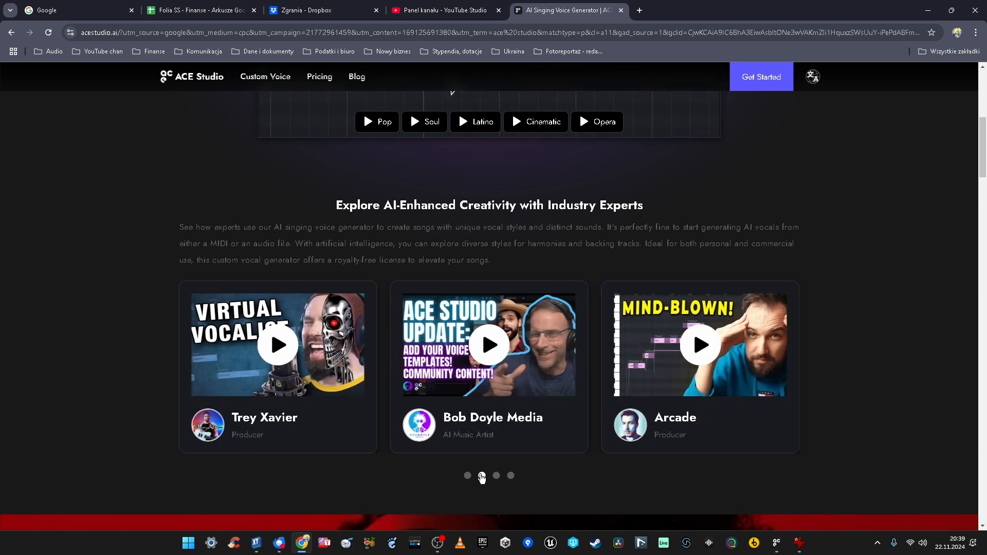
{"action": "left_click", "coordinate": [497, 476]}
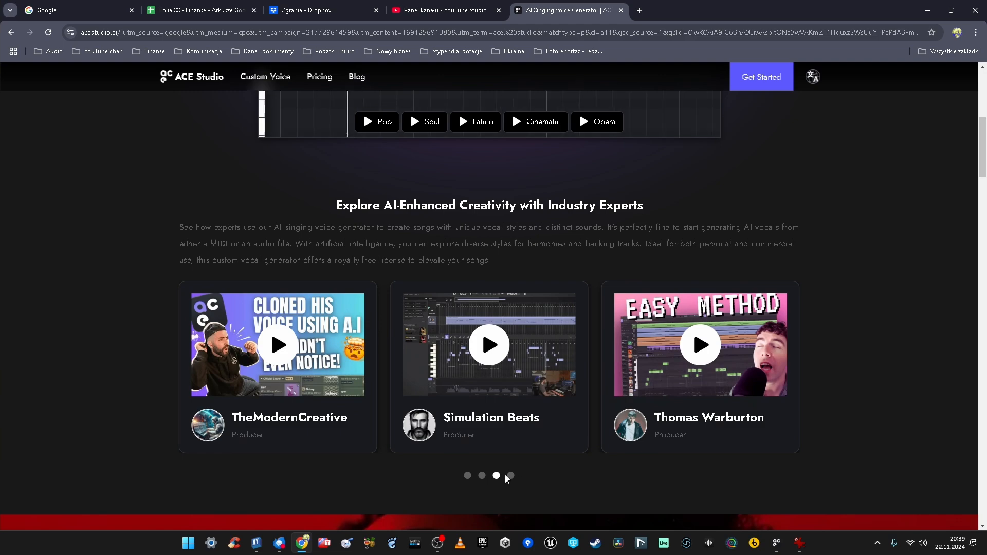
{"action": "left_click", "coordinate": [511, 476]}
- Open the pricing page and compare the Artist and Artist Pro annual plans' prices, custom voice slots, project storage and features
{"action": "scroll", "coordinate": [427, 225], "scroll_direction": "down", "scroll_amount": 5}
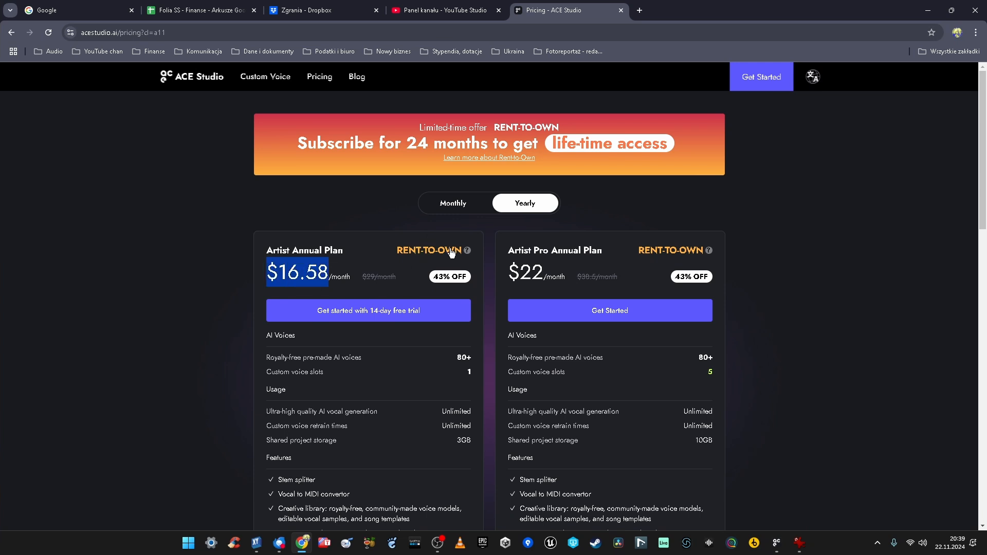
{"action": "scroll", "coordinate": [461, 258], "scroll_direction": "down", "scroll_amount": 1}
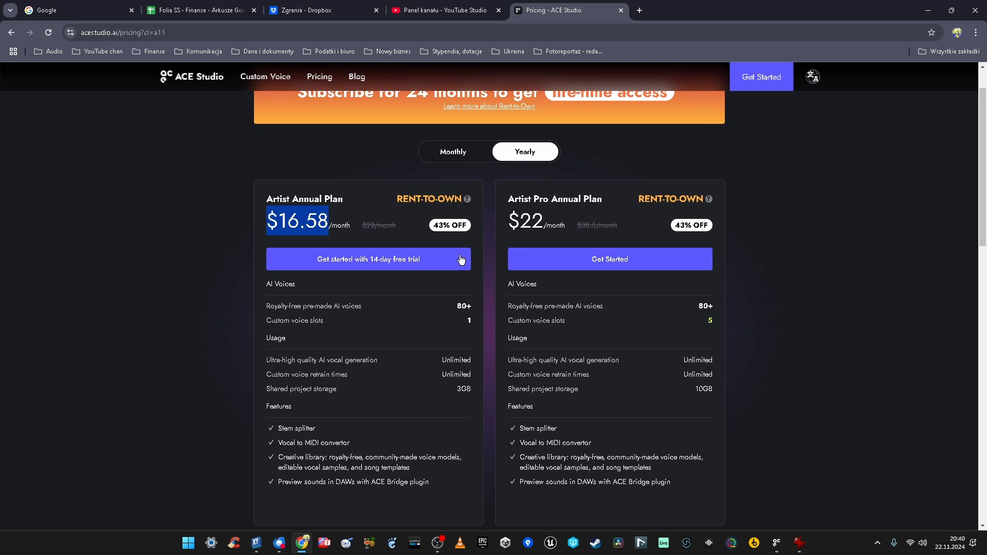
{"action": "scroll", "coordinate": [450, 274], "scroll_direction": "down", "scroll_amount": 1}
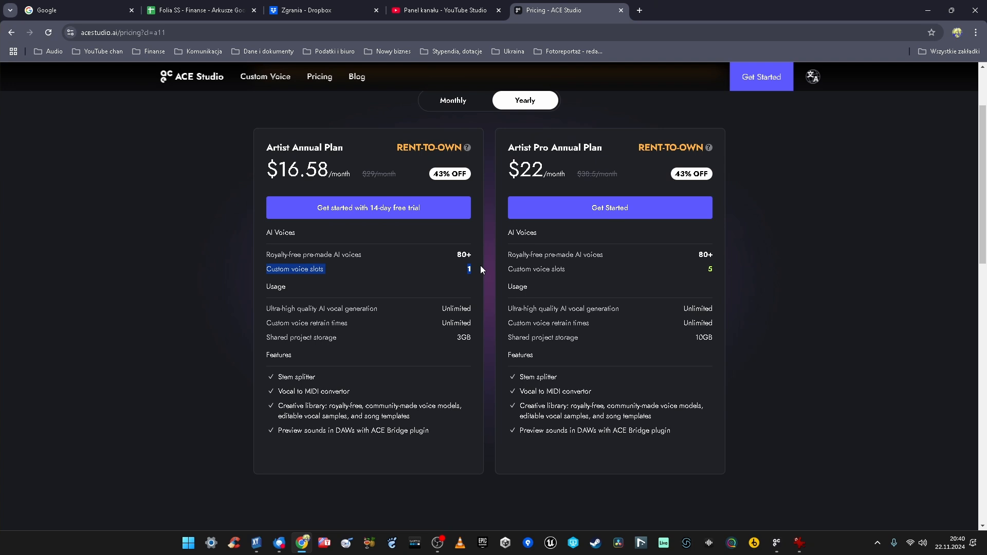
{"action": "left_click", "coordinate": [425, 277]}
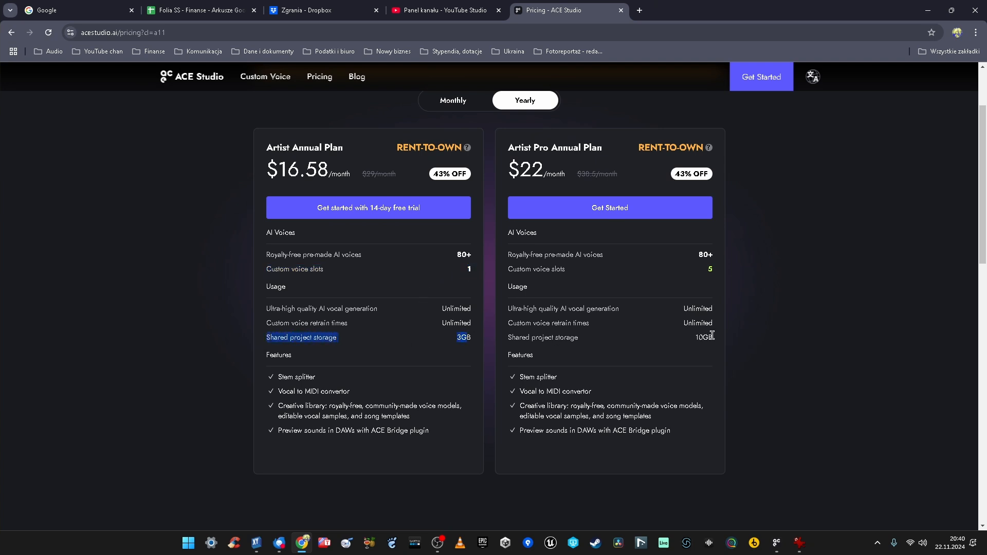
{"action": "scroll", "coordinate": [471, 381], "scroll_direction": "down", "scroll_amount": 1}
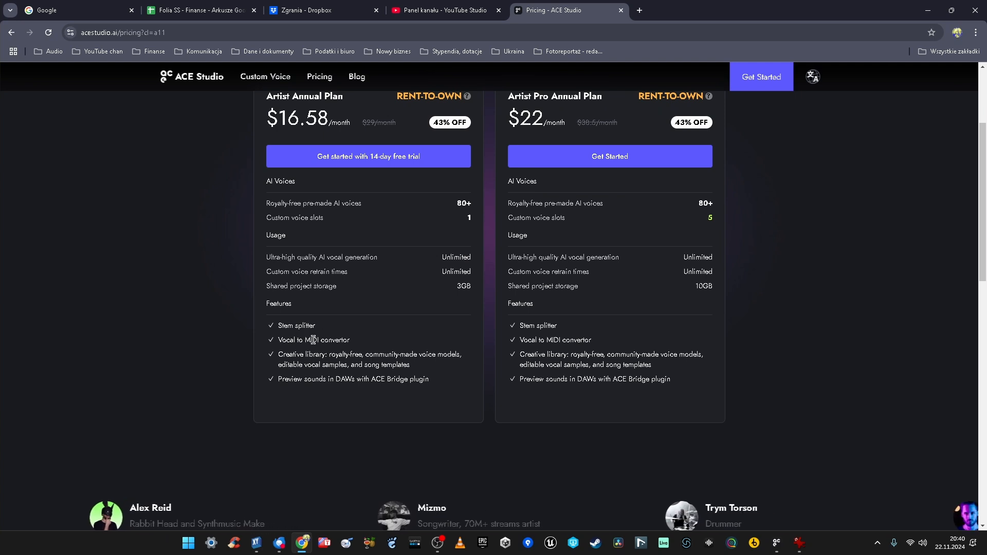
{"action": "left_click_drag", "start_coordinate": [328, 354], "coordinate": [418, 367]}
{"action": "left_click", "coordinate": [436, 364]}
{"action": "scroll", "coordinate": [378, 372], "scroll_direction": "down", "scroll_amount": 1}
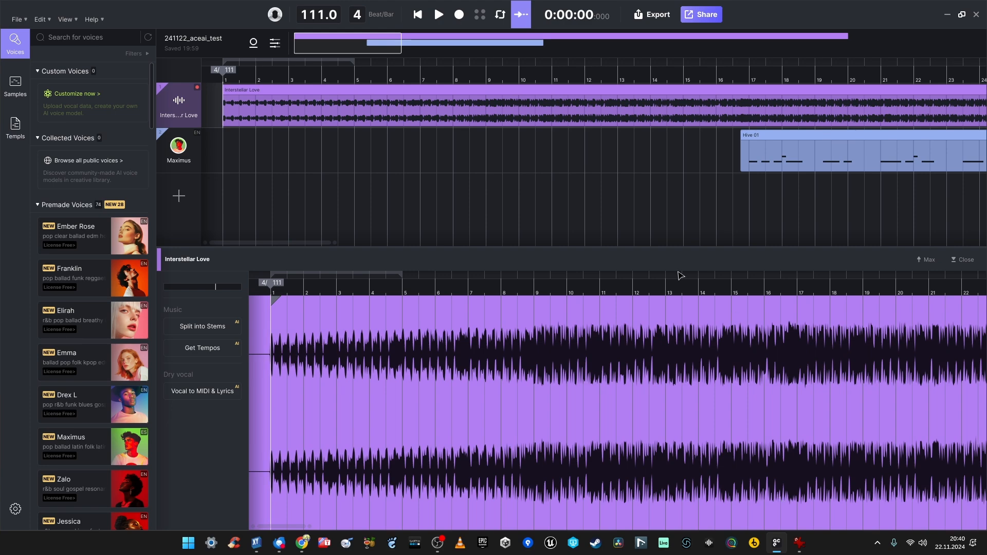
- Switch to the ACE Studio desktop app and inspect the notes and lyrics of the Hive 01 vocal clip
{"action": "scroll", "coordinate": [397, 147], "scroll_direction": "down", "scroll_amount": 3}
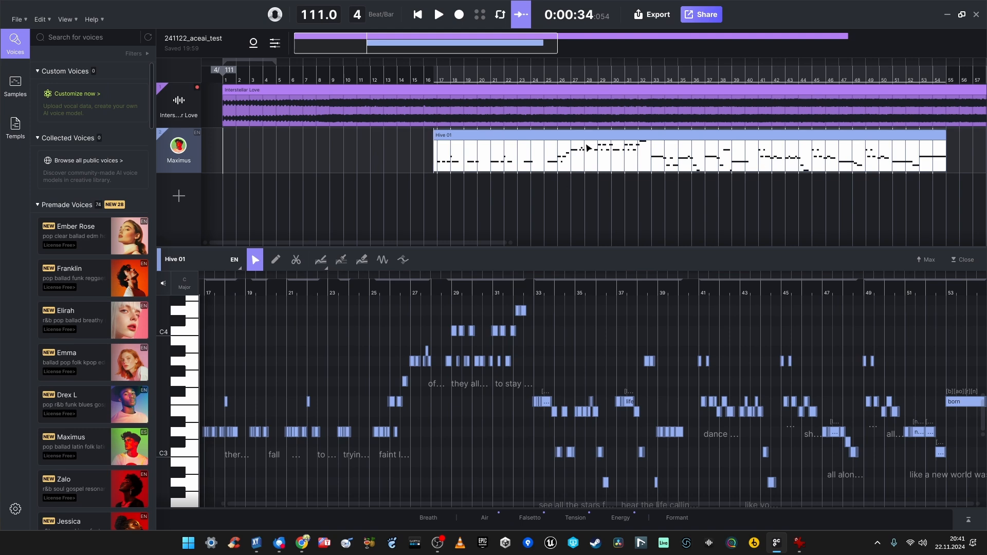
{"action": "scroll", "coordinate": [230, 471], "scroll_direction": "up", "scroll_amount": 5}
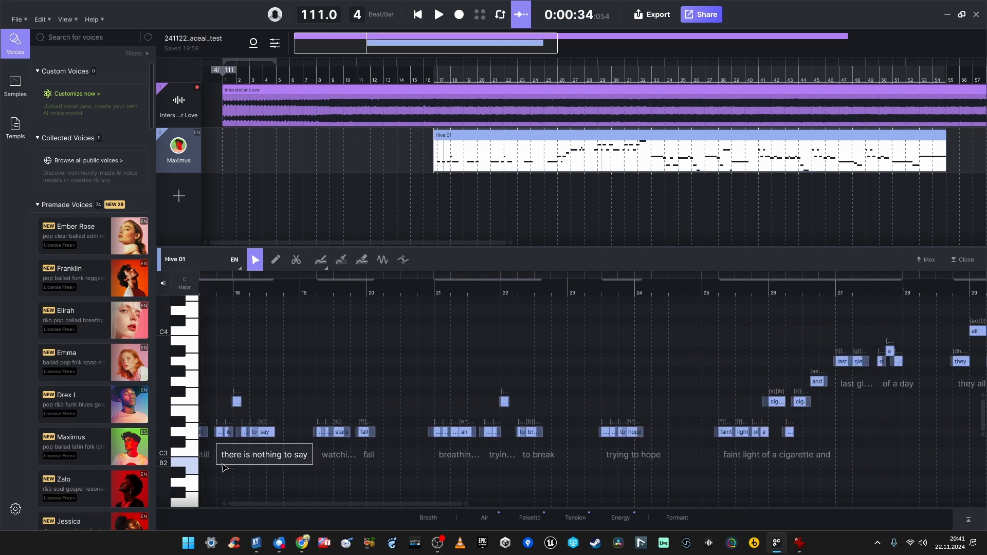
{"action": "scroll", "coordinate": [224, 452], "scroll_direction": "down", "scroll_amount": 5}
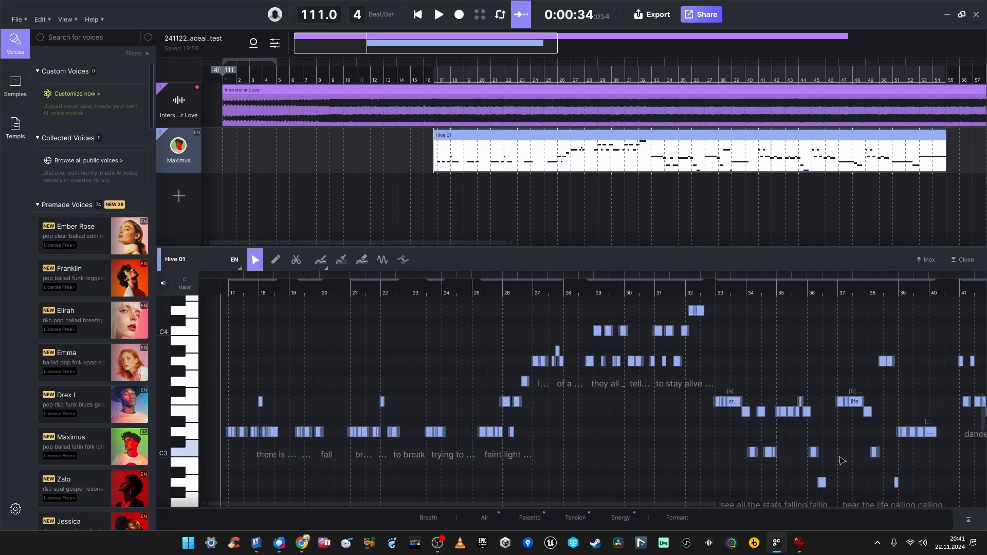
{"action": "scroll", "coordinate": [841, 460], "scroll_direction": "down", "scroll_amount": 2}
{"action": "scroll", "coordinate": [211, 454], "scroll_direction": "up", "scroll_amount": 6}
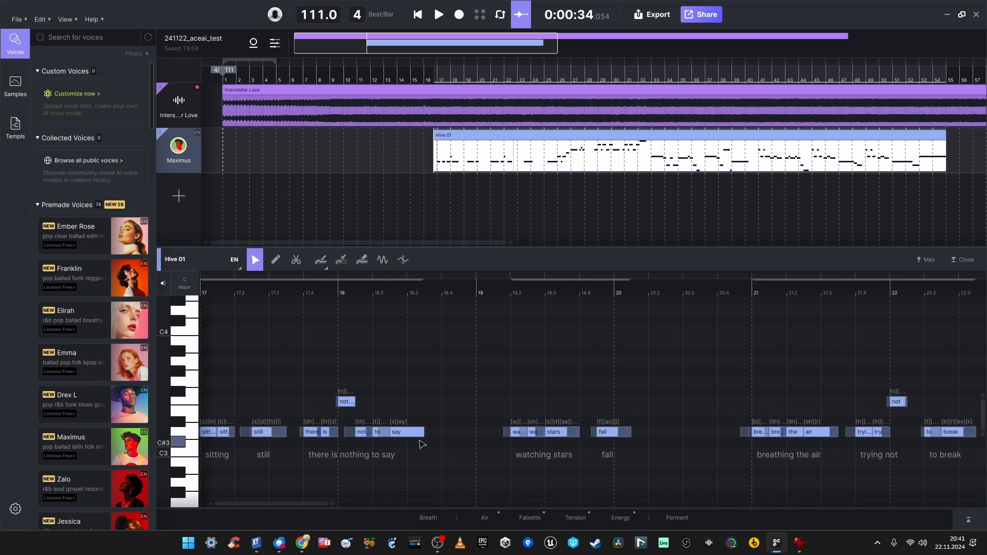
{"action": "scroll", "coordinate": [248, 444], "scroll_direction": "down", "scroll_amount": 2}
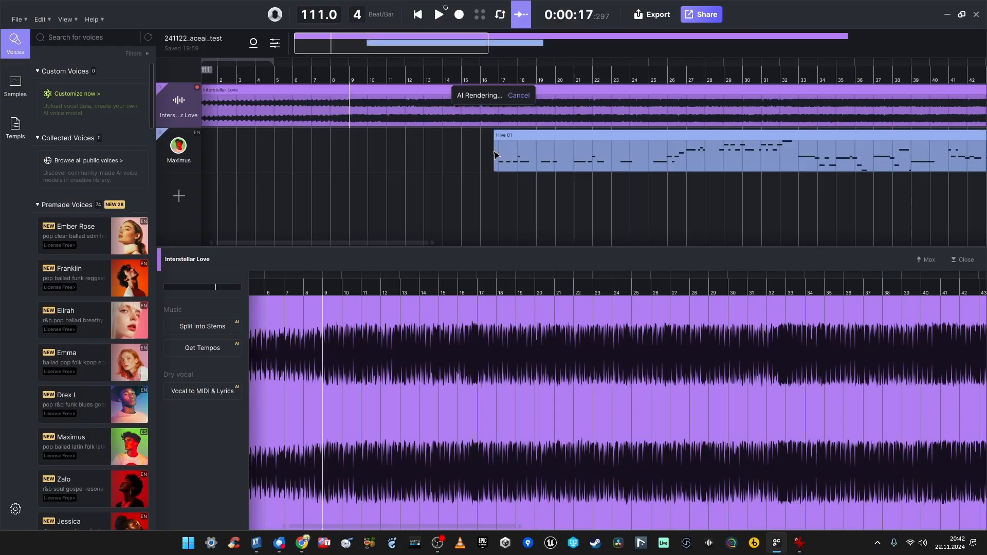
- Place the playhead just before the Hive 01 clip and examine its notes, lyrics and pitch curves up close
{"action": "left_click", "coordinate": [490, 143]}
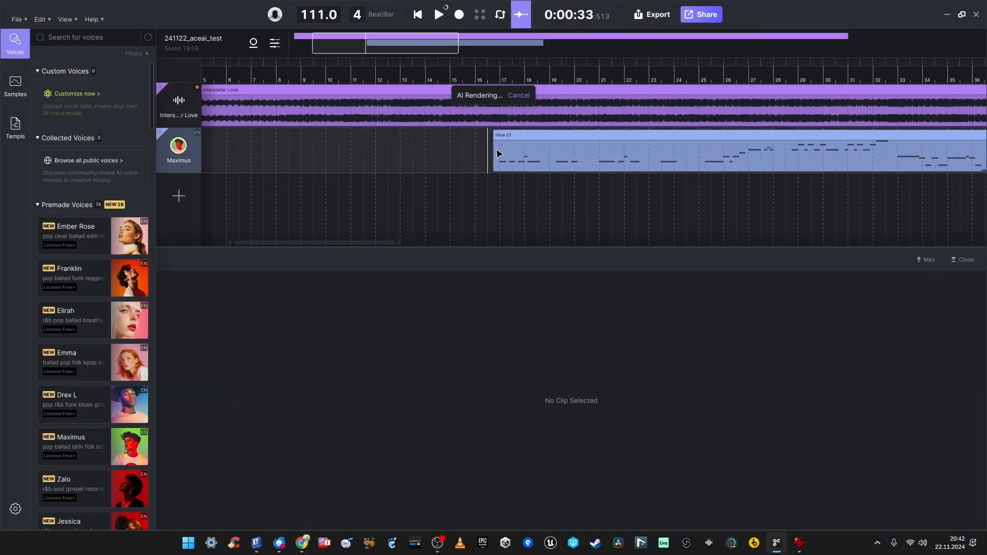
{"action": "scroll", "coordinate": [486, 149], "scroll_direction": "up", "scroll_amount": 5}
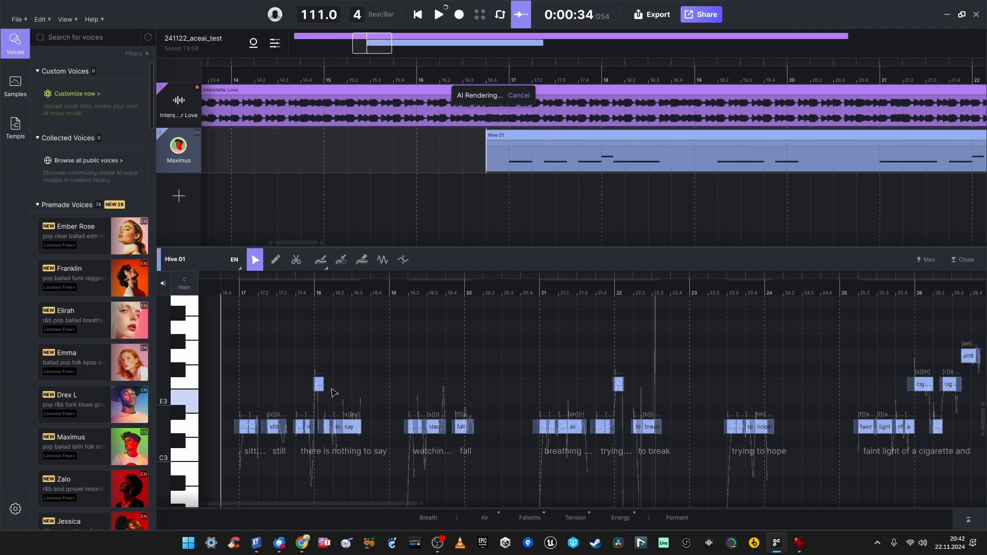
{"action": "scroll", "coordinate": [545, 392], "scroll_direction": "down", "scroll_amount": 5}
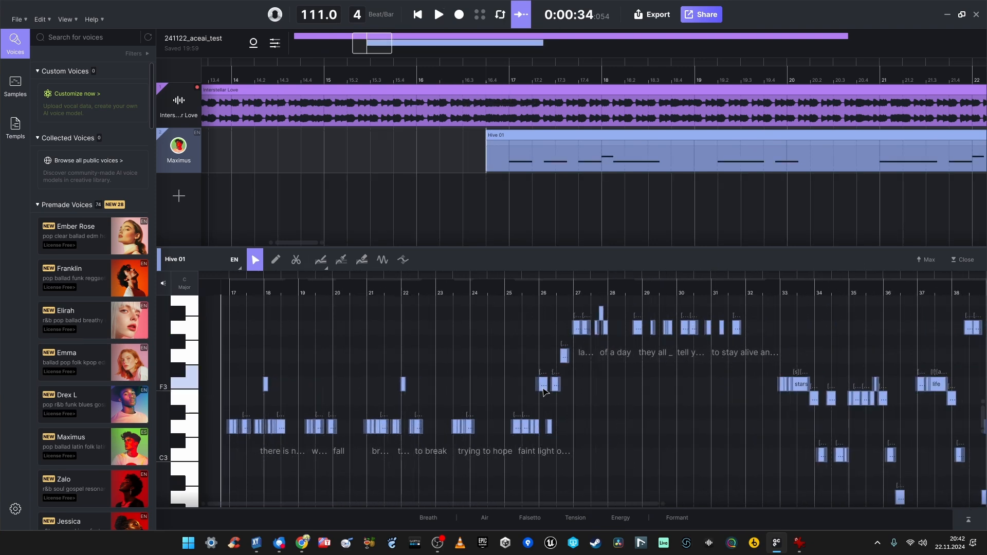
{"action": "scroll", "coordinate": [545, 392], "scroll_direction": "up", "scroll_amount": 5}
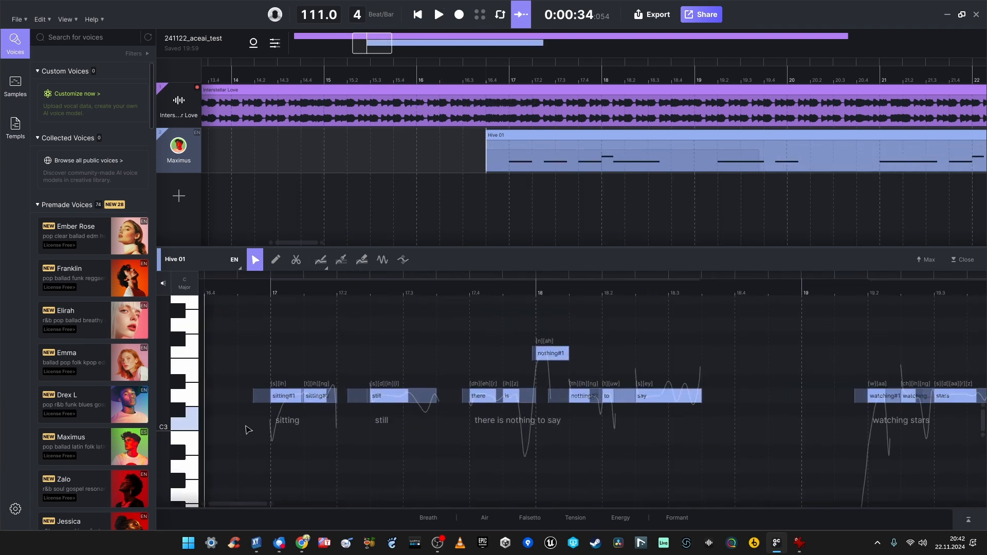
{"action": "scroll", "coordinate": [249, 430], "scroll_direction": "up", "scroll_amount": 2}
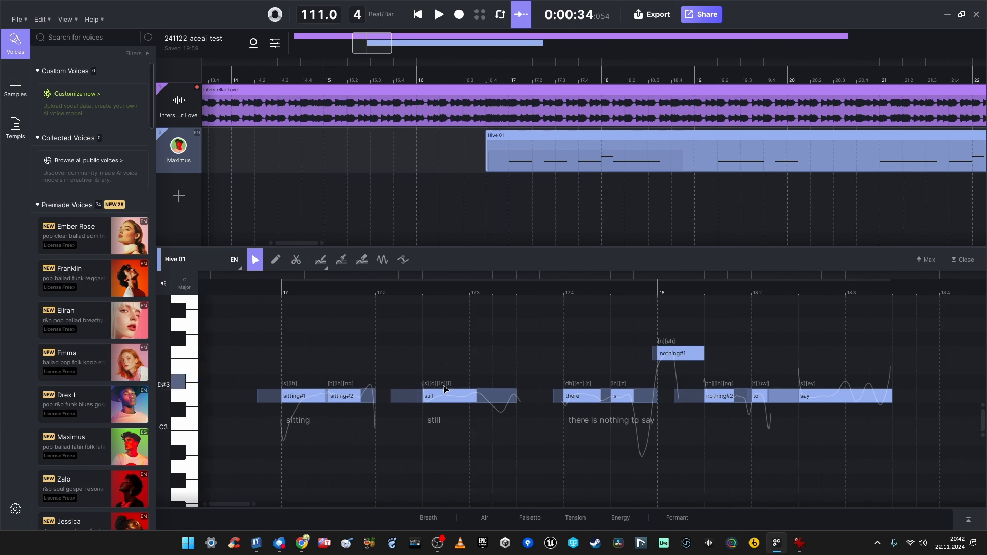
{"action": "scroll", "coordinate": [444, 389], "scroll_direction": "down", "scroll_amount": 2}
{"action": "scroll", "coordinate": [826, 363], "scroll_direction": "down", "scroll_amount": 3}
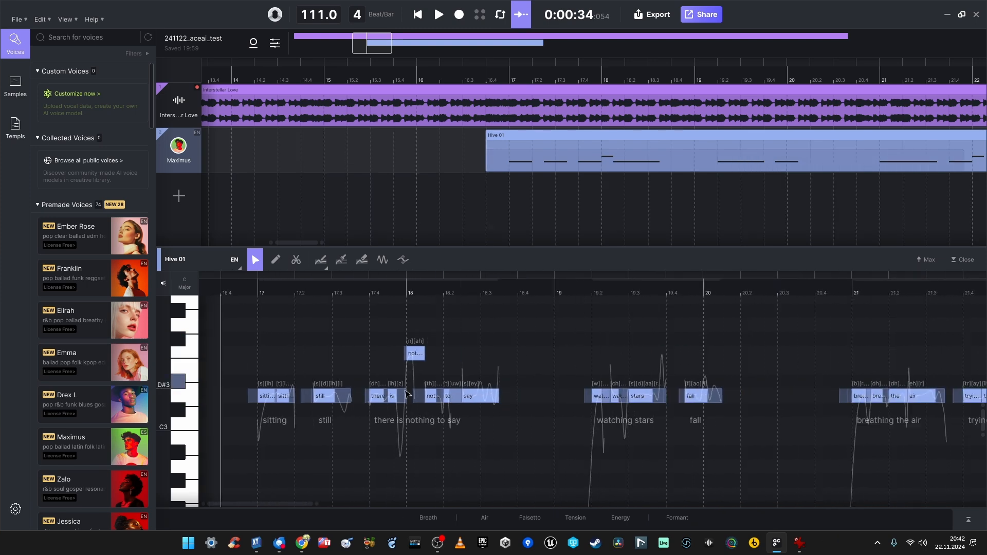
{"action": "scroll", "coordinate": [636, 389], "scroll_direction": "down", "scroll_amount": 6}
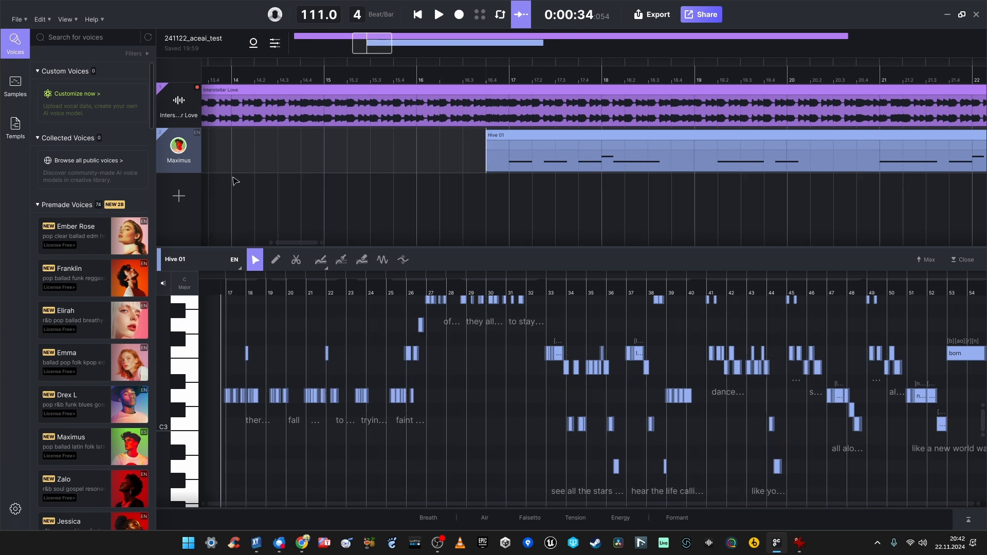
- Replace the Maximus voice on the Hive 01 track with Franklin and place the playhead just before the clip
{"action": "mouse_move", "coordinate": [131, 283]}
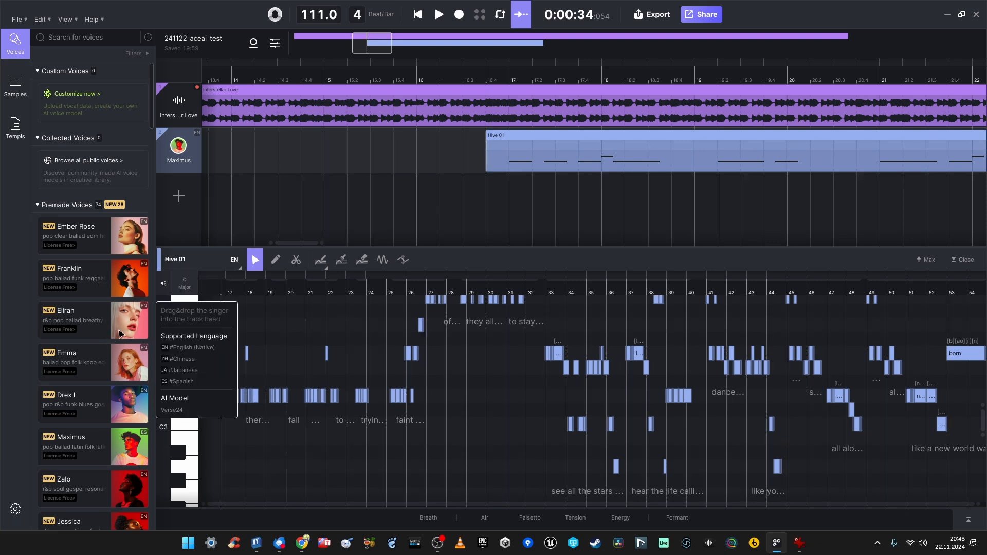
{"action": "left_click_drag", "start_coordinate": [109, 297], "coordinate": [153, 283]}
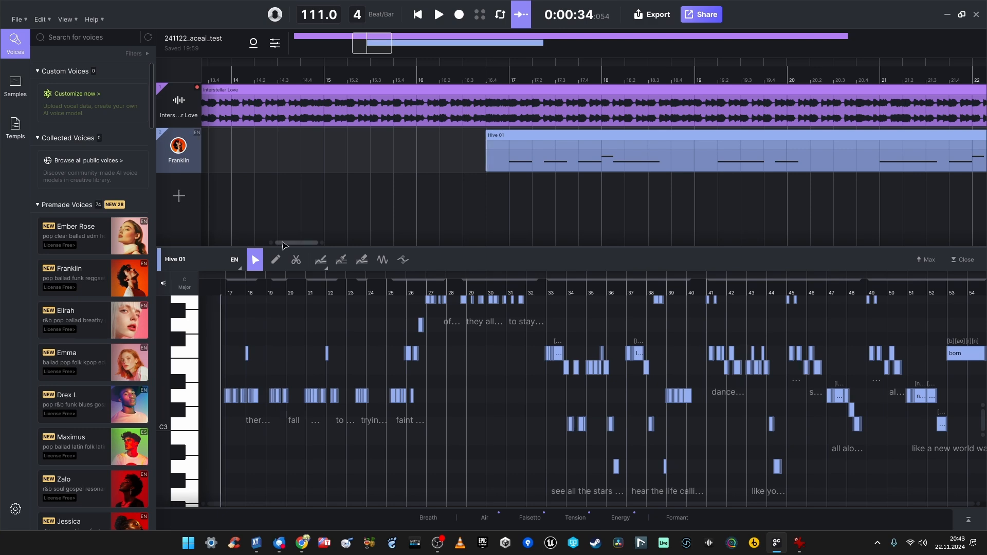
{"action": "left_click", "coordinate": [479, 160]}
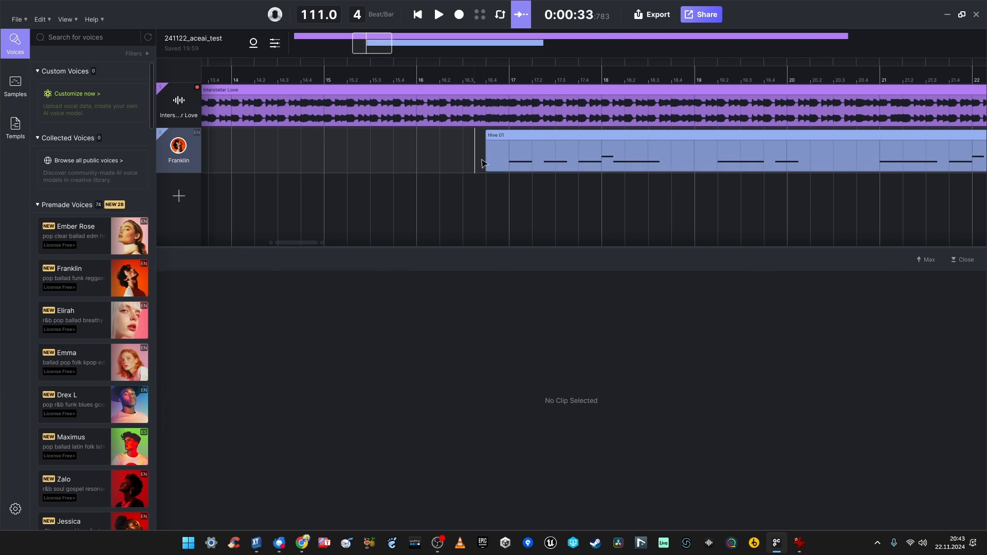
- Select the Hive 01 clip and play it with the Franklin voice, following the vocal notes along the timeline
{"action": "left_click", "coordinate": [484, 161]}
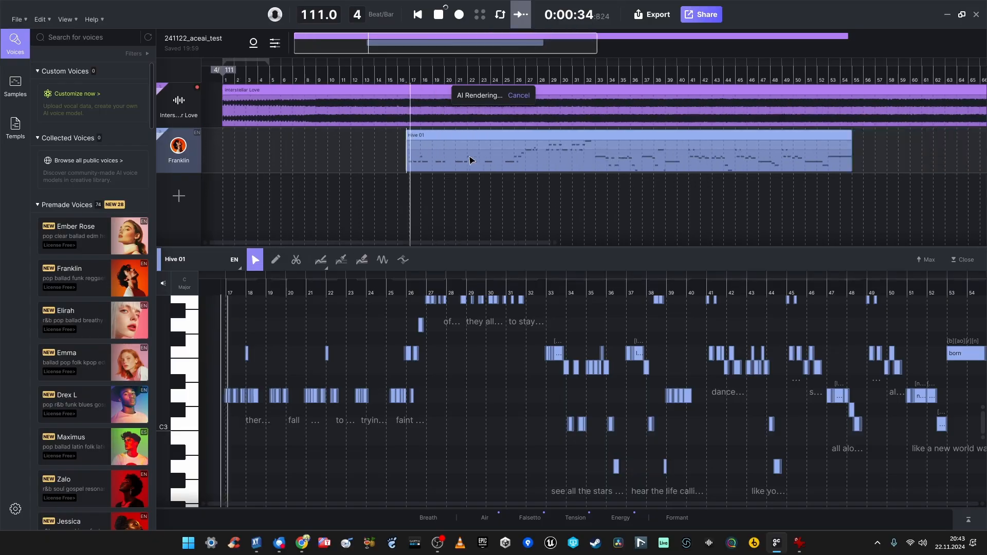
{"action": "scroll", "coordinate": [472, 160], "scroll_direction": "up", "scroll_amount": 5}
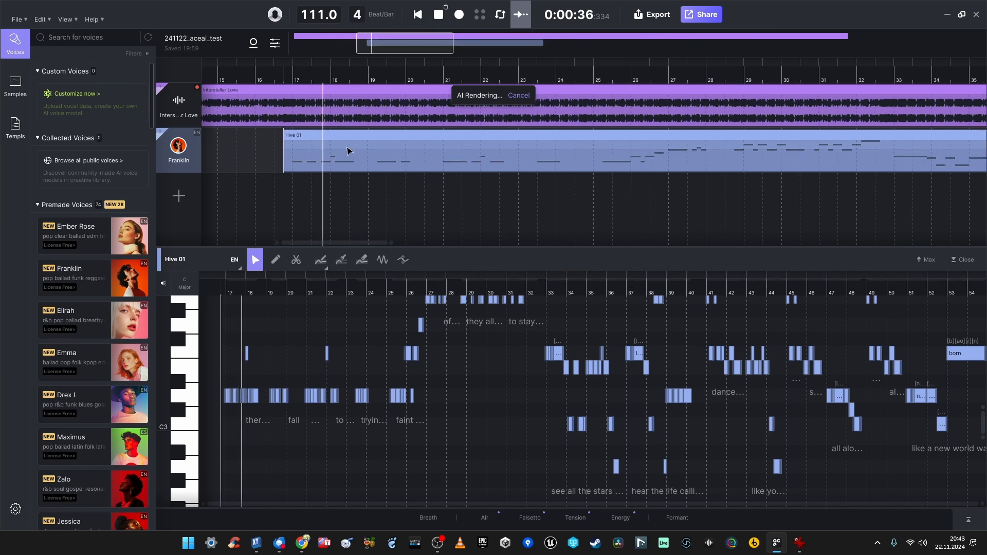
{"action": "scroll", "coordinate": [327, 159], "scroll_direction": "up", "scroll_amount": 2}
{"action": "scroll", "coordinate": [416, 150], "scroll_direction": "down", "scroll_amount": 4}
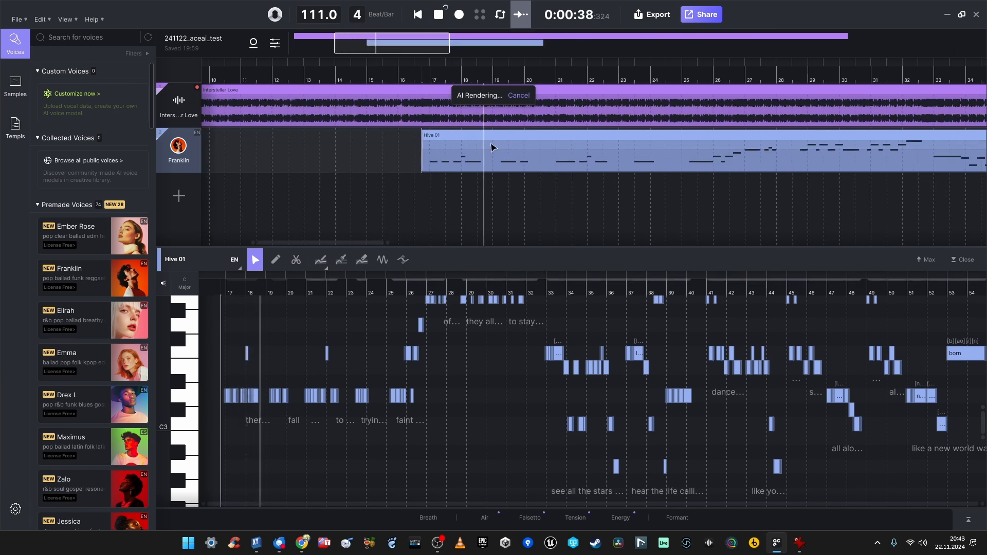
{"action": "scroll", "coordinate": [489, 149], "scroll_direction": "down", "scroll_amount": 5}
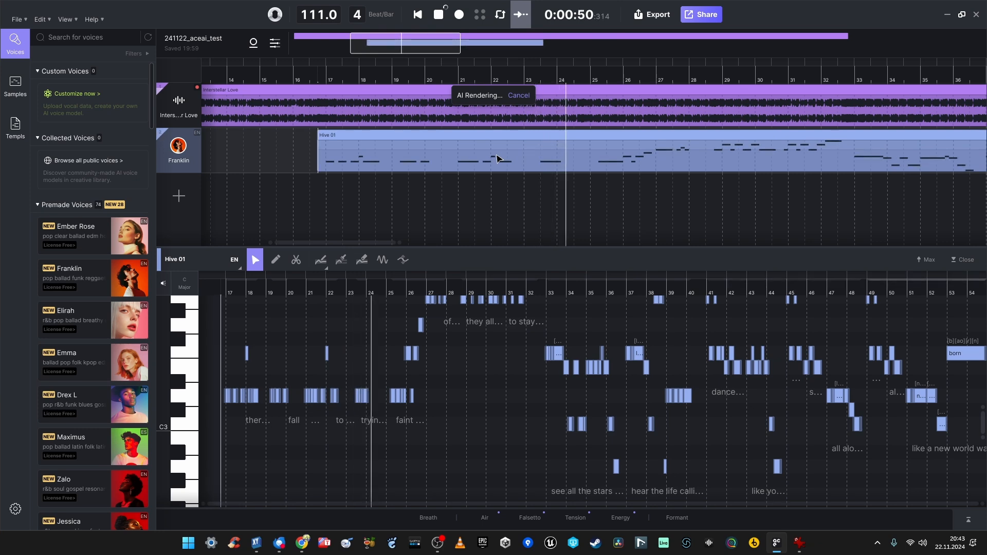
{"action": "scroll", "coordinate": [497, 158], "scroll_direction": "down", "scroll_amount": 3}
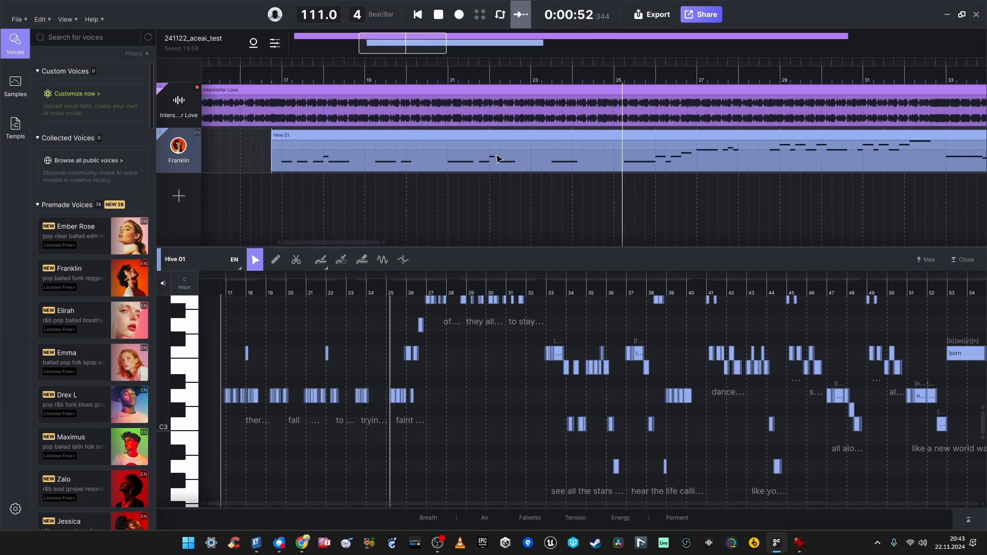
{"action": "scroll", "coordinate": [517, 153], "scroll_direction": "up", "scroll_amount": 3}
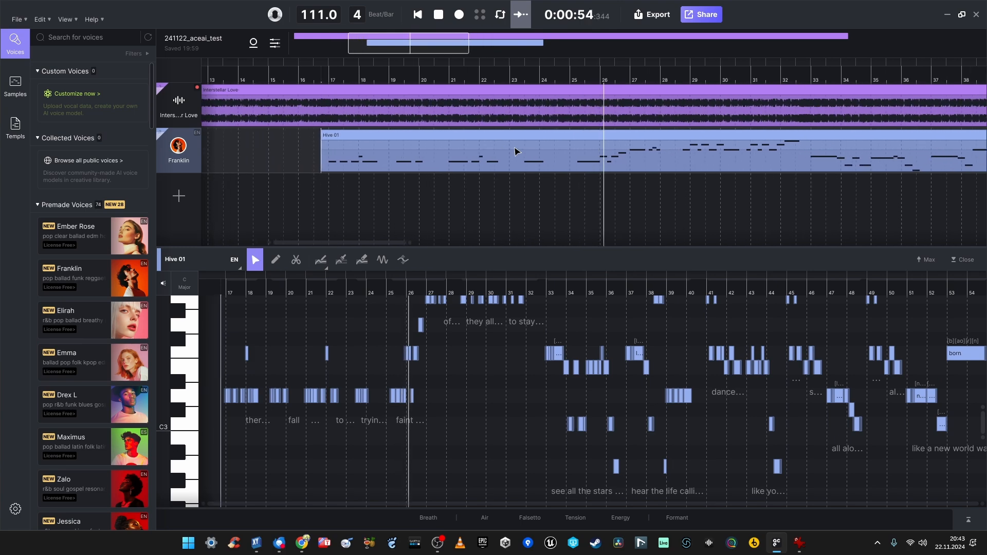
{"action": "scroll", "coordinate": [516, 151], "scroll_direction": "down", "scroll_amount": 2}
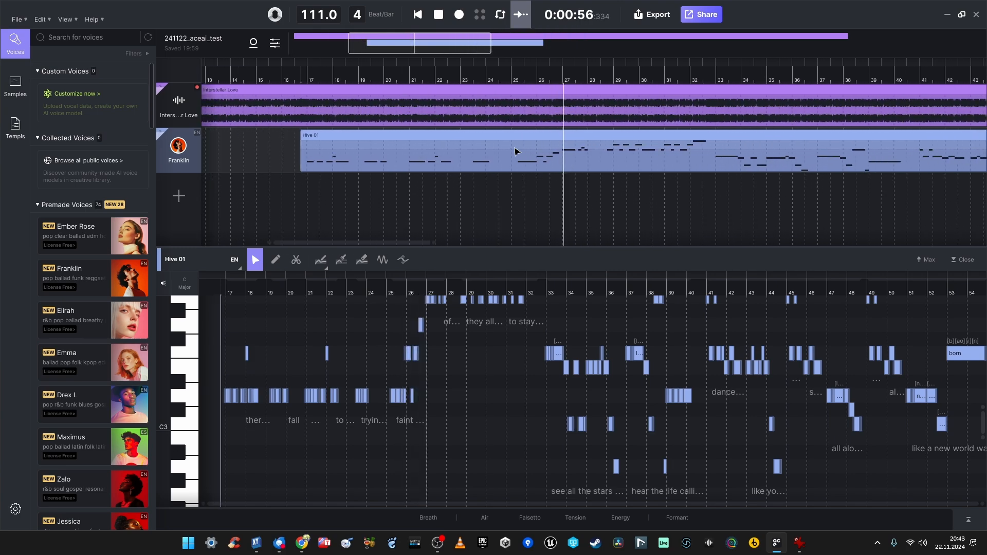
{"action": "scroll", "coordinate": [517, 151], "scroll_direction": "up", "scroll_amount": 2}
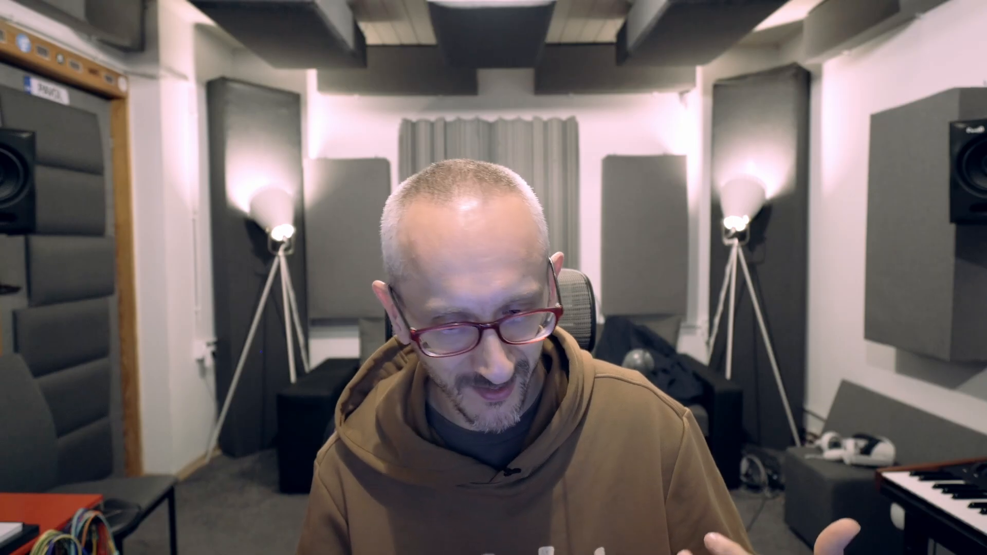